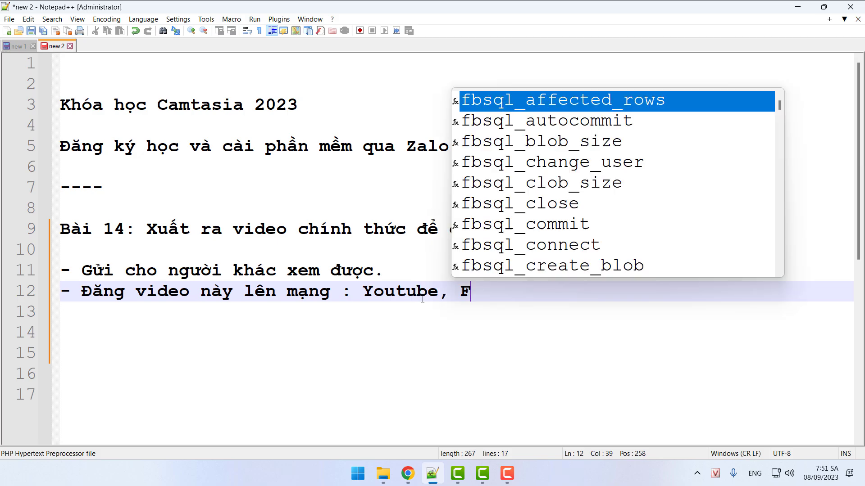
Finish the platform list with "Tiktok, ..." and add the line ".MP4" three lines below it
{"action": "type", "text": "tok"}
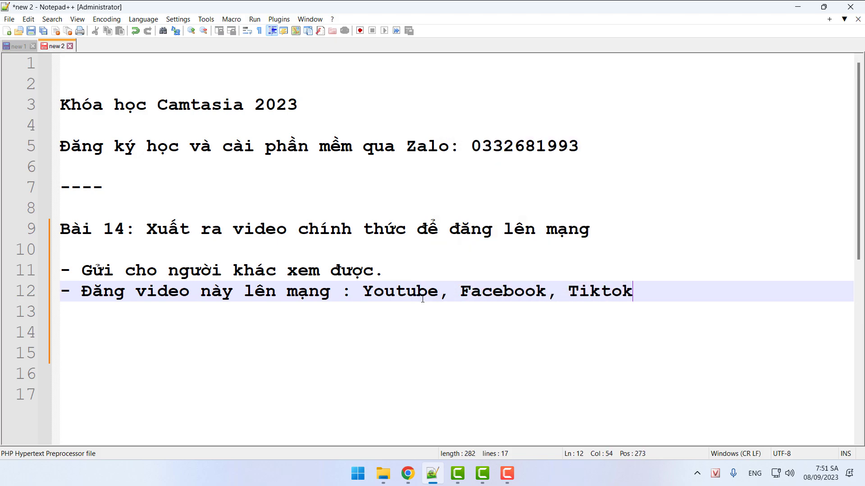
{"action": "type", "text": ", ..."}
{"action": "key", "text": "Return"}
{"action": "key", "text": "Return"}
{"action": "key", "text": "Return"}
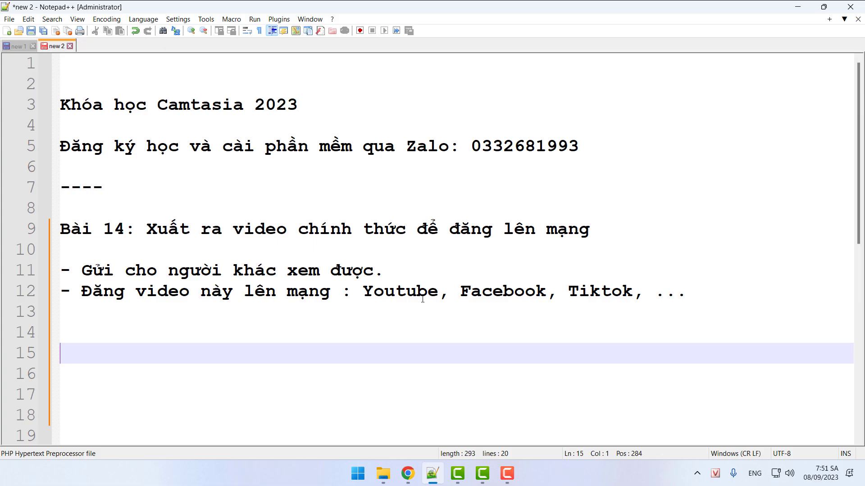
{"action": "type", "text": ".MP4"}
Glance at the project folder, return to the Notepad++ notes, and insert a blank line after "Gửi cho người khác xem được."
{"action": "left_click", "coordinate": [798, 7]}
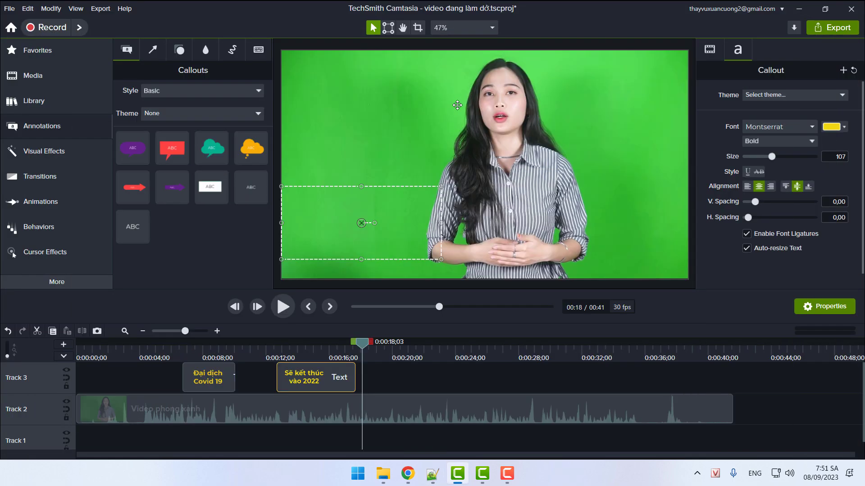
{"action": "left_click", "coordinate": [799, 8]}
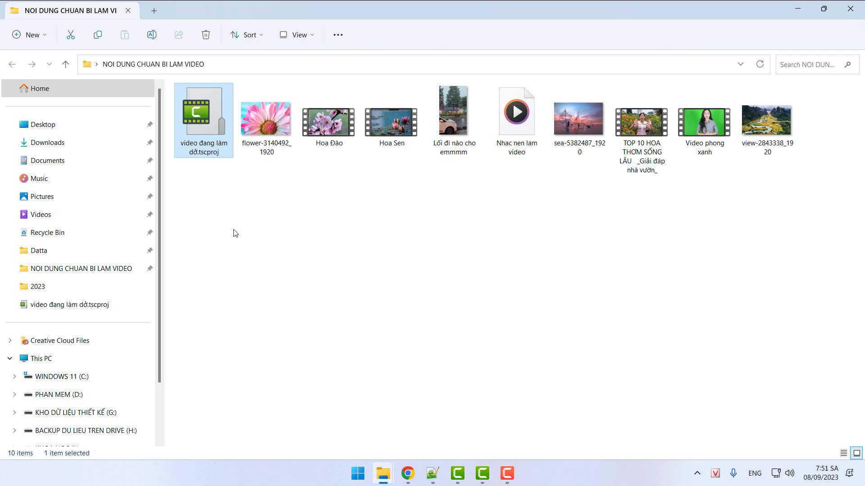
{"action": "left_click", "coordinate": [432, 473]}
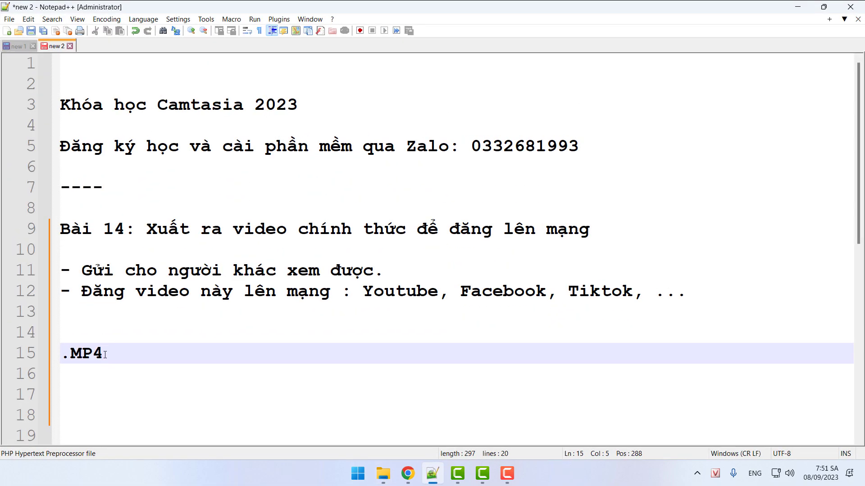
{"action": "left_click", "coordinate": [383, 272]}
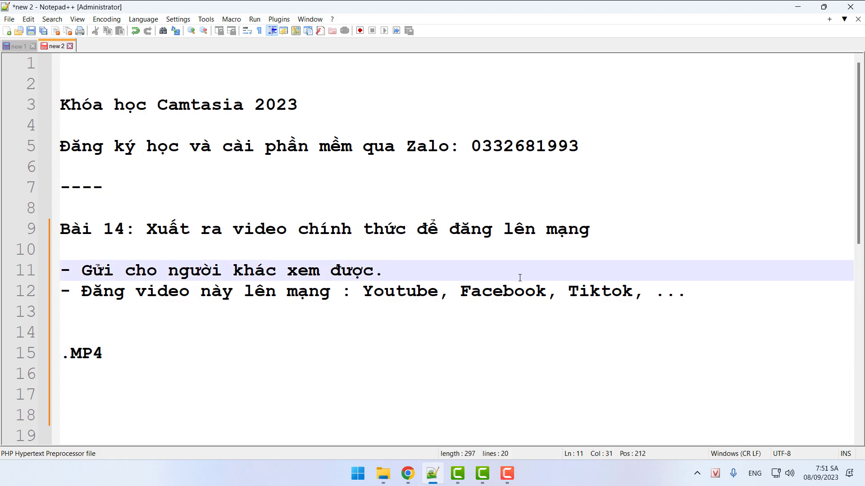
{"action": "key", "text": "Return"}
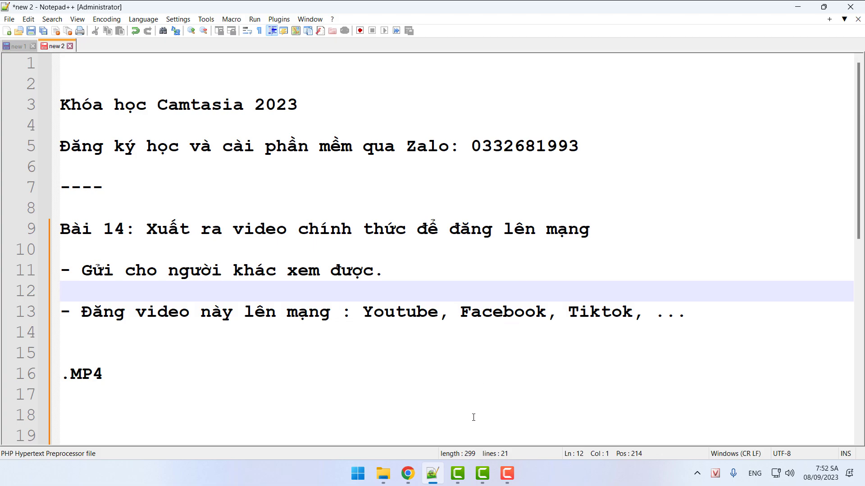
Switch to Camtasia, move the playhead to 0:00:21;11, and open the Production Wizard with the Legacy Local File export
{"action": "left_click", "coordinate": [458, 473]}
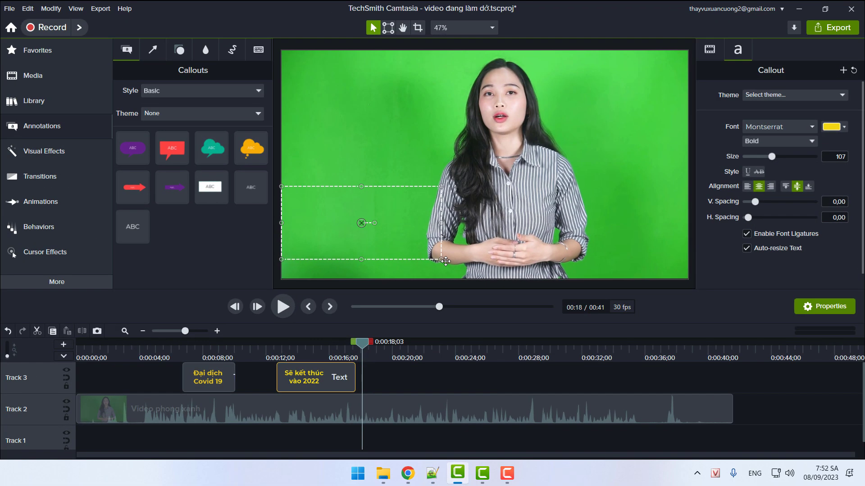
{"action": "left_click_drag", "start_coordinate": [364, 348], "coordinate": [414, 344]}
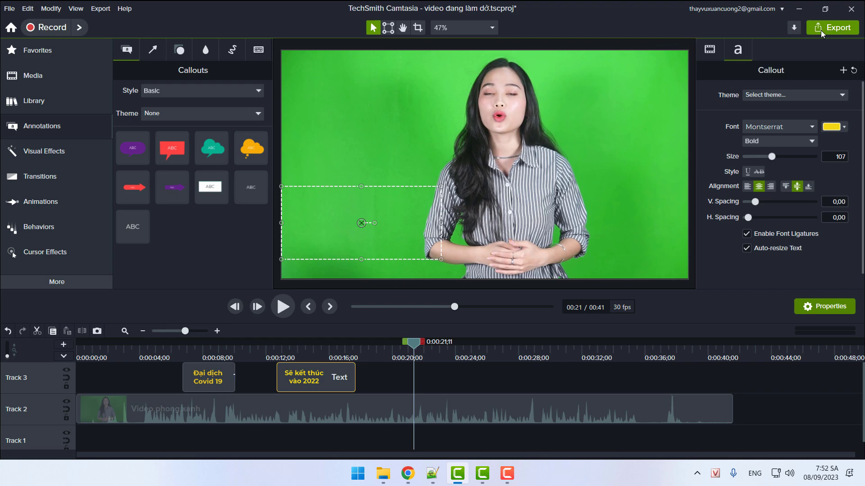
{"action": "left_click", "coordinate": [833, 28]}
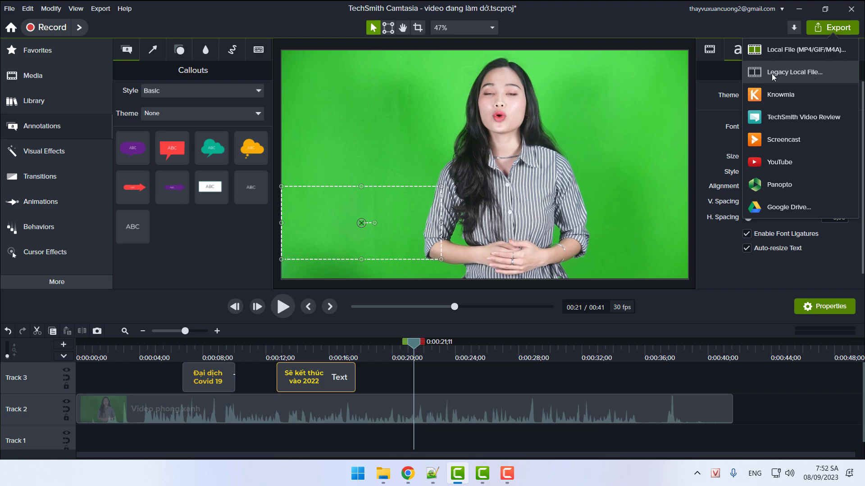
{"action": "left_click", "coordinate": [806, 75]}
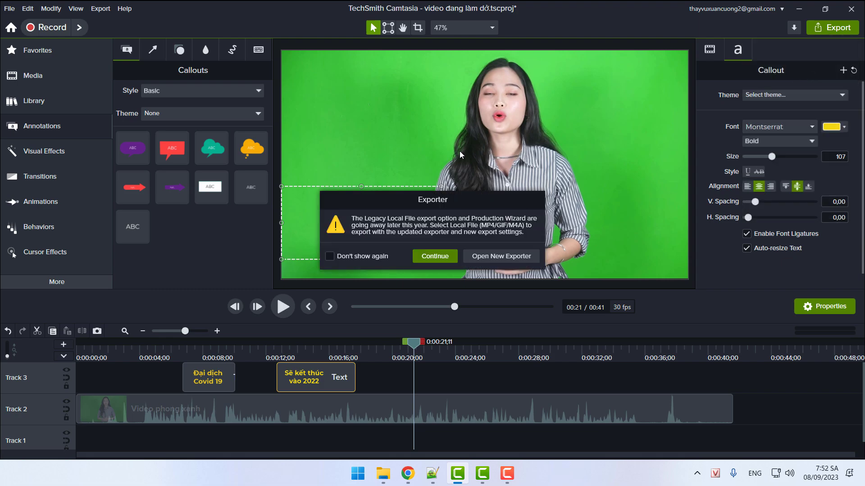
{"action": "left_click", "coordinate": [440, 257]}
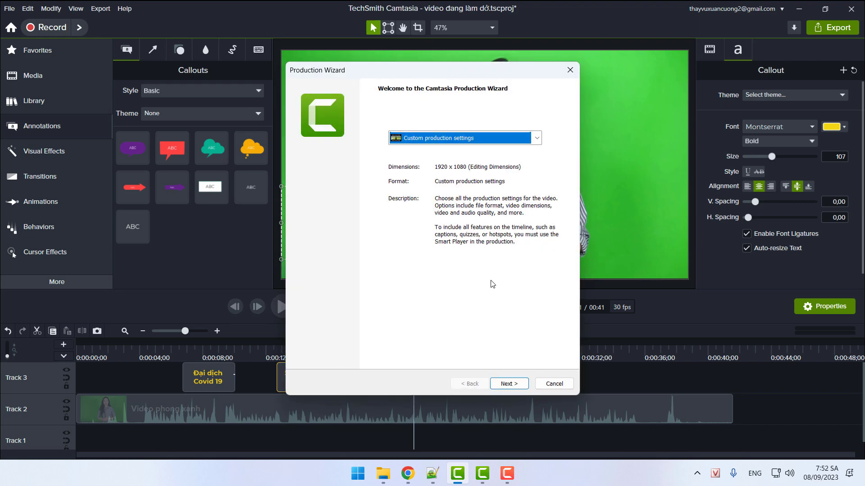
Select Custom production settings and accept MP4 - Smart Player (HTML5) as the output format
{"action": "left_click", "coordinate": [537, 138]}
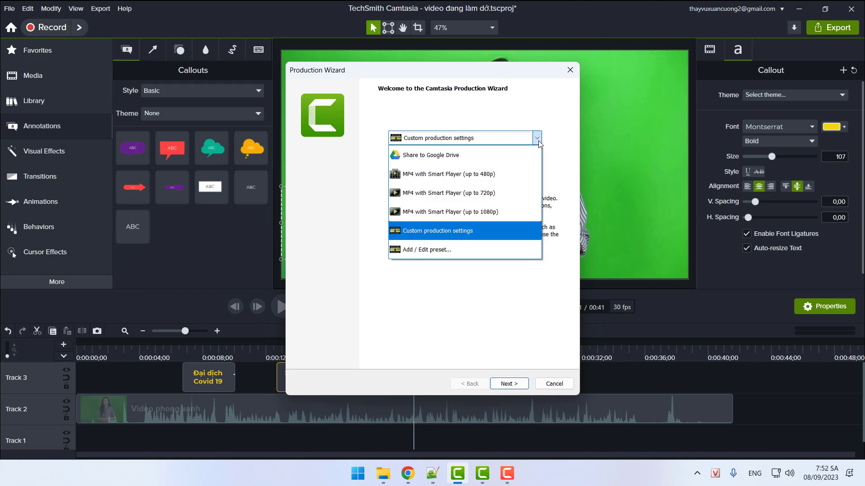
{"action": "left_click", "coordinate": [499, 230]}
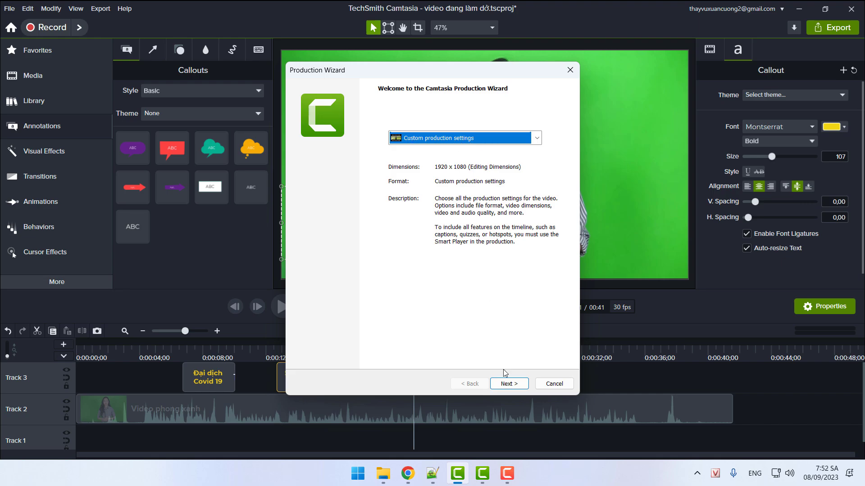
{"action": "left_click", "coordinate": [509, 384]}
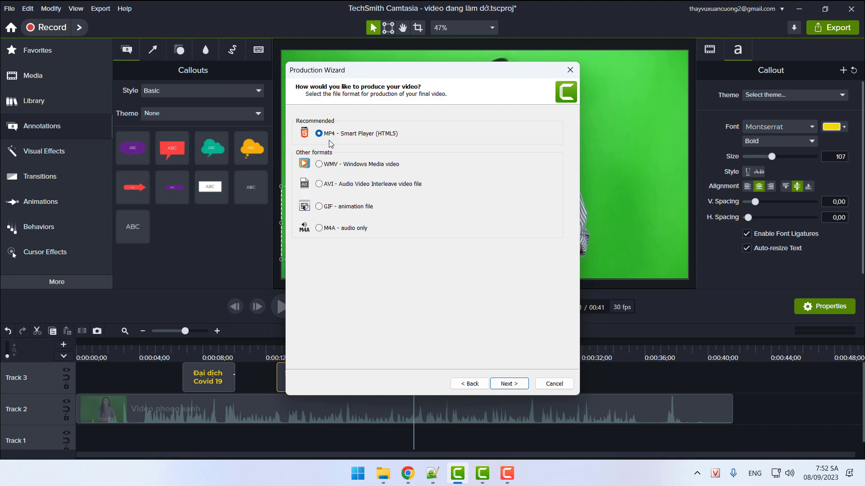
{"action": "left_click", "coordinate": [513, 383]}
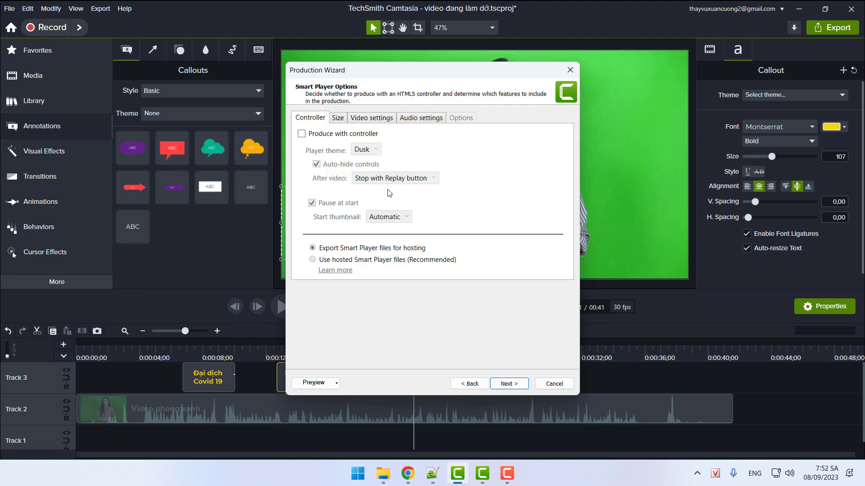
Leave Produce with controller disabled in the Smart Player options and accept the default video options without a watermark
{"action": "left_click", "coordinate": [301, 133]}
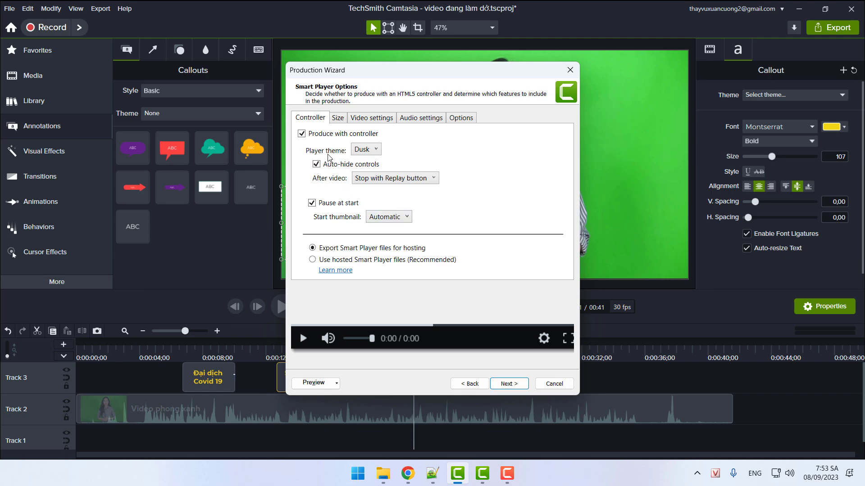
{"action": "left_click", "coordinate": [301, 133]}
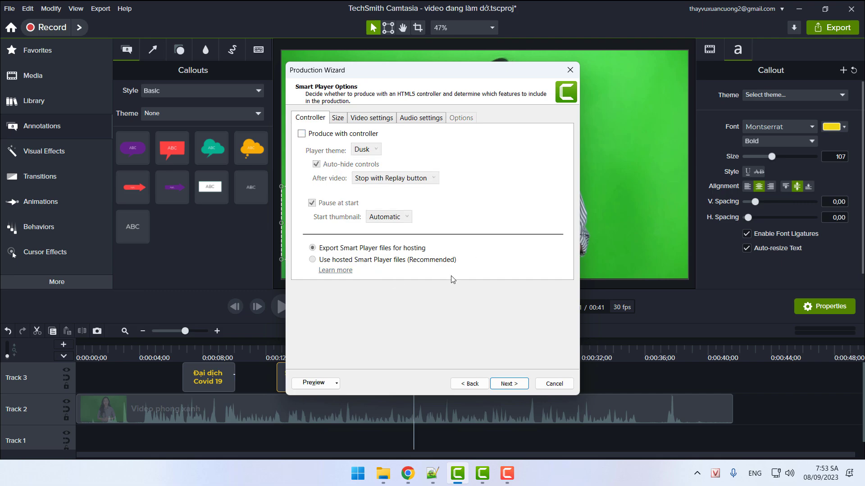
{"action": "left_click", "coordinate": [514, 384]}
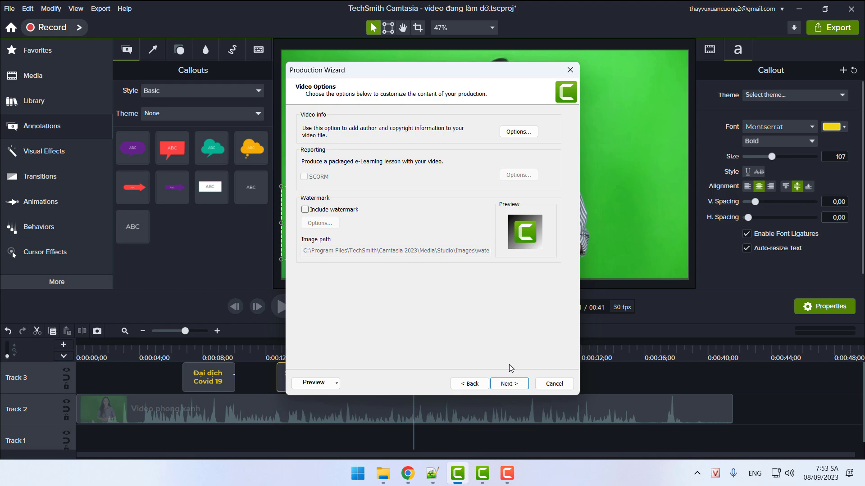
{"action": "left_click", "coordinate": [510, 382]}
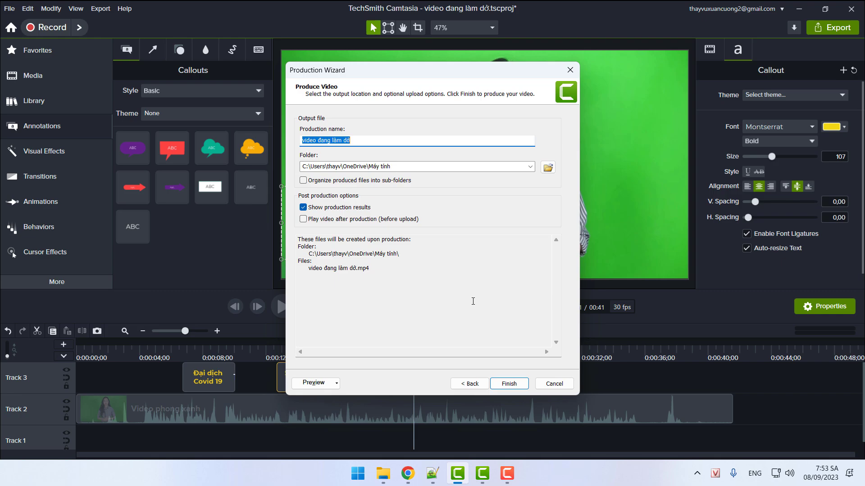
Set the Desktop as the output folder for the MP4 file
{"action": "left_click", "coordinate": [548, 168]}
{"action": "left_click", "coordinate": [333, 189]}
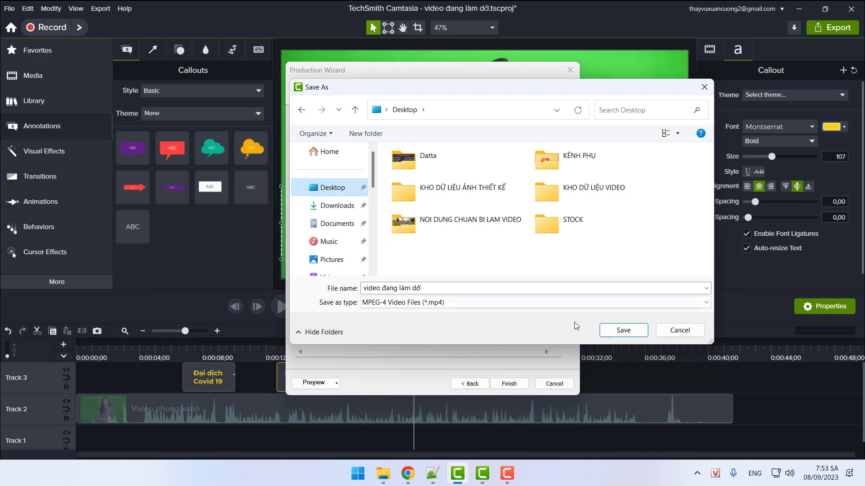
{"action": "left_click", "coordinate": [618, 333]}
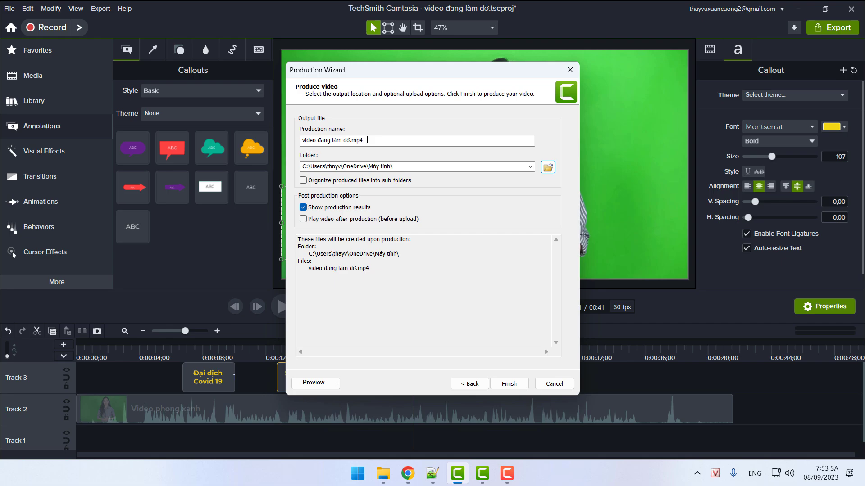
Name the production "VIDEO HOÀN THÀNH", produce the video, and close the production results
{"action": "left_click_drag", "start_coordinate": [367, 140], "coordinate": [297, 144]}
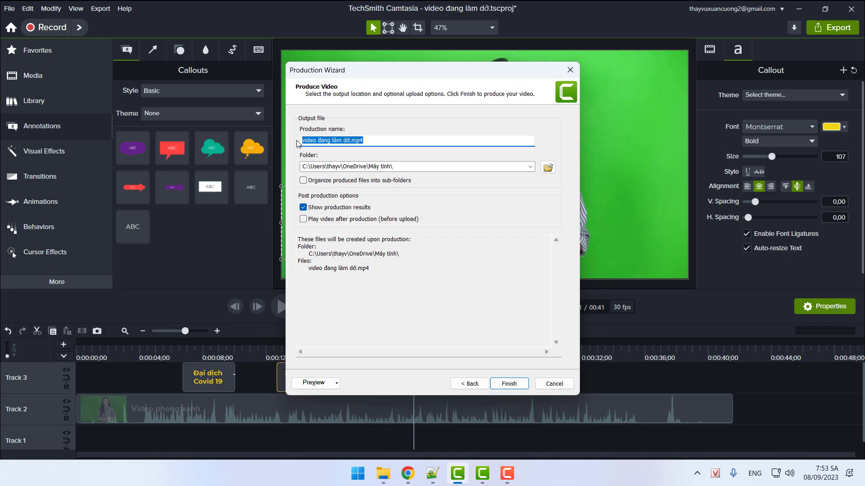
{"action": "type", "text": "VIDEO HAOFN T"}
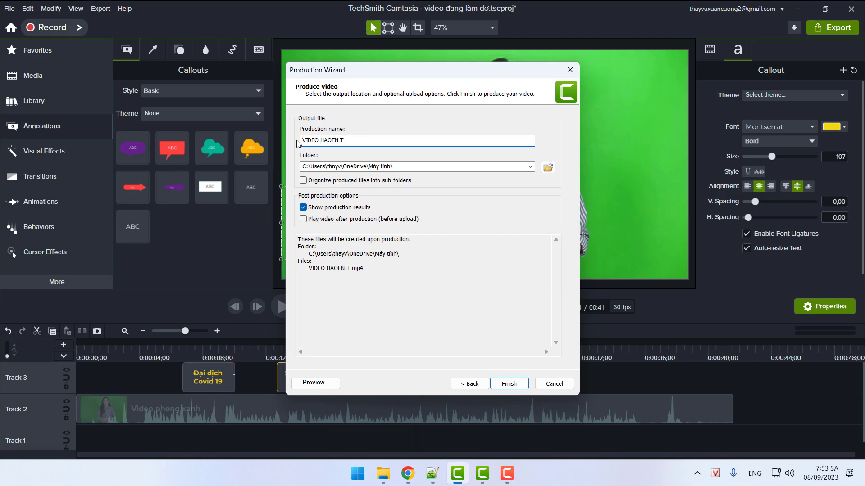
{"action": "key", "text": "BackSpace"}
{"action": "key", "text": "BackSpace"}
{"action": "key", "text": "BackSpace"}
{"action": "key", "text": "BackSpace"}
{"action": "key", "text": "BackSpace"}
{"action": "key", "text": "BackSpace"}
{"action": "type", "text": "OÀN THÀNH"}
{"action": "left_click", "coordinate": [509, 384]}
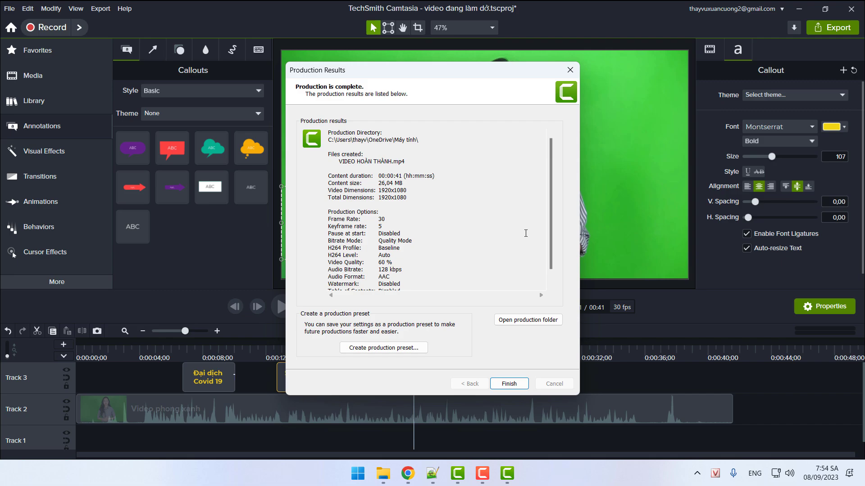
{"action": "left_click", "coordinate": [509, 384]}
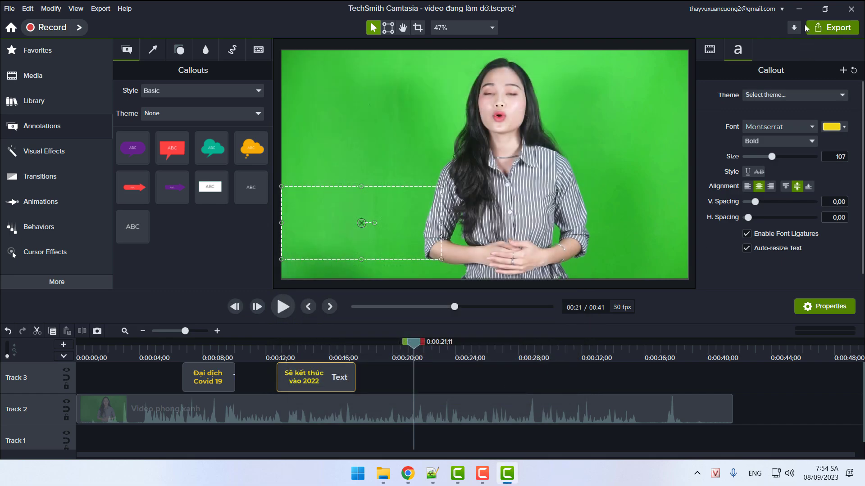
Minimize the open windows and move the exported VIDEO HOÀN THÀNH file to an open area of the desktop
{"action": "left_click", "coordinate": [800, 9]}
{"action": "left_click", "coordinate": [792, 12]}
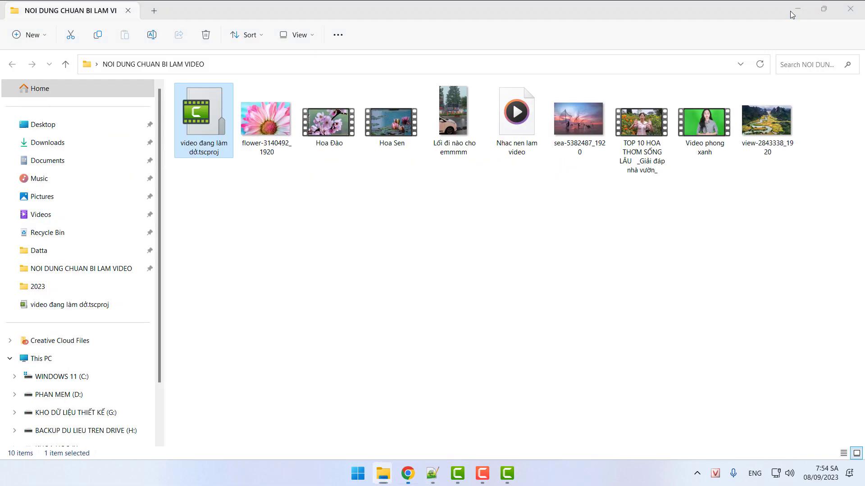
{"action": "left_click", "coordinate": [789, 11]}
{"action": "left_click_drag", "start_coordinate": [28, 193], "coordinate": [127, 274]}
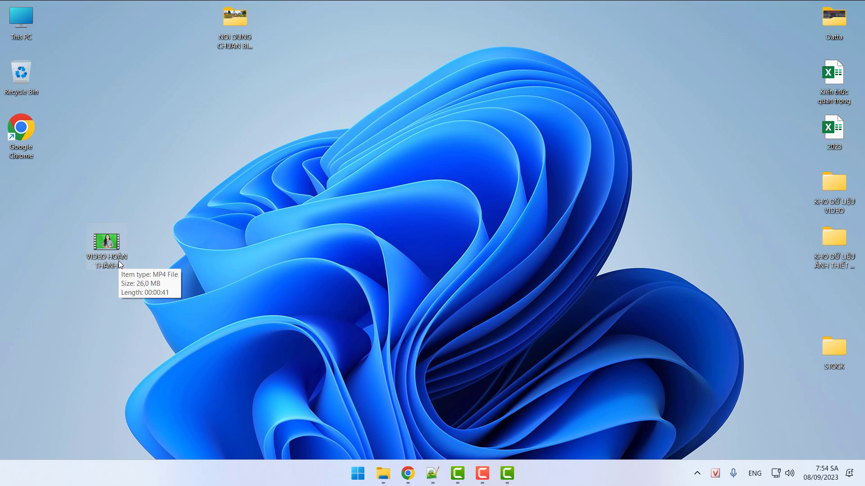
Switch to Notepad++ and review the lesson notes, including the course registration line
{"action": "left_click", "coordinate": [433, 473]}
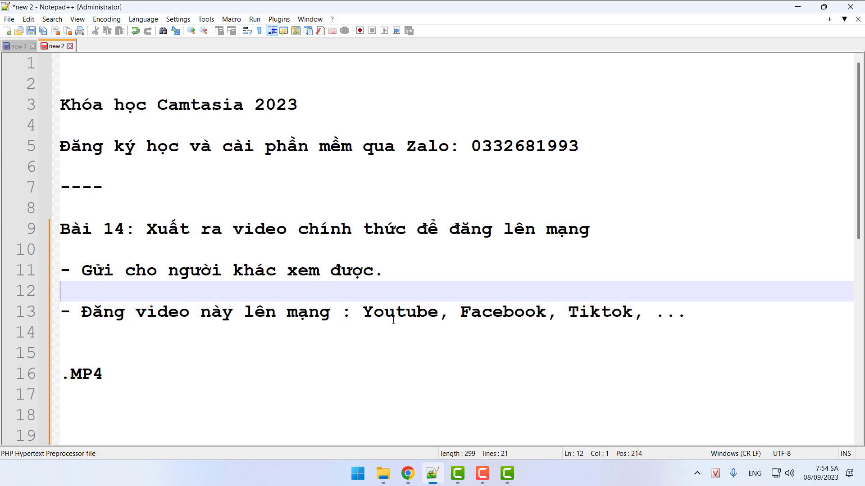
{"action": "scroll", "coordinate": [393, 320], "scroll_direction": "down", "scroll_amount": 1}
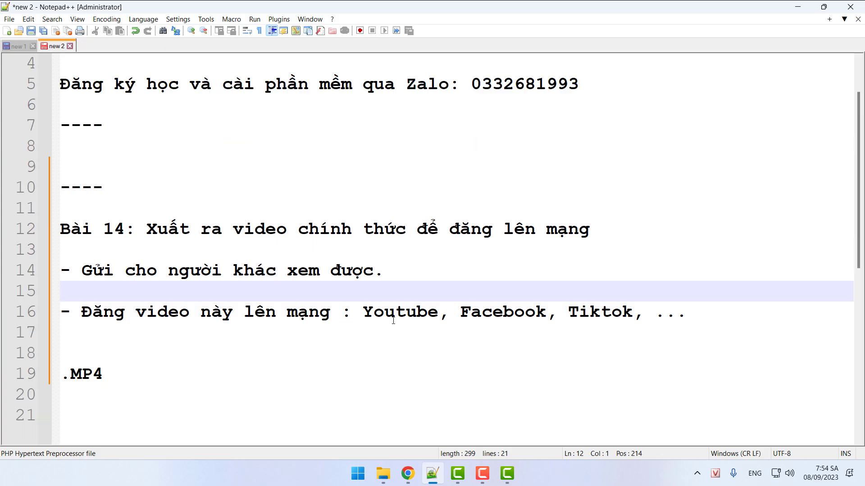
{"action": "scroll", "coordinate": [394, 320], "scroll_direction": "up", "scroll_amount": 1}
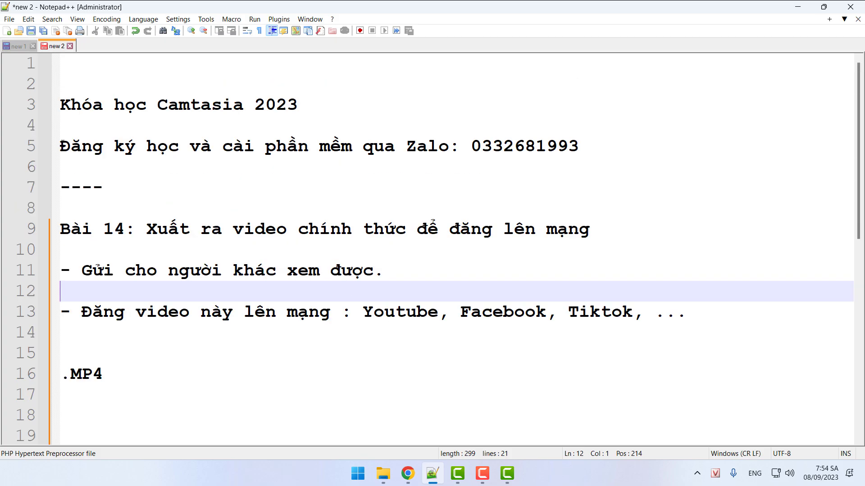
{"action": "left_click_drag", "start_coordinate": [60, 146], "coordinate": [341, 146]}
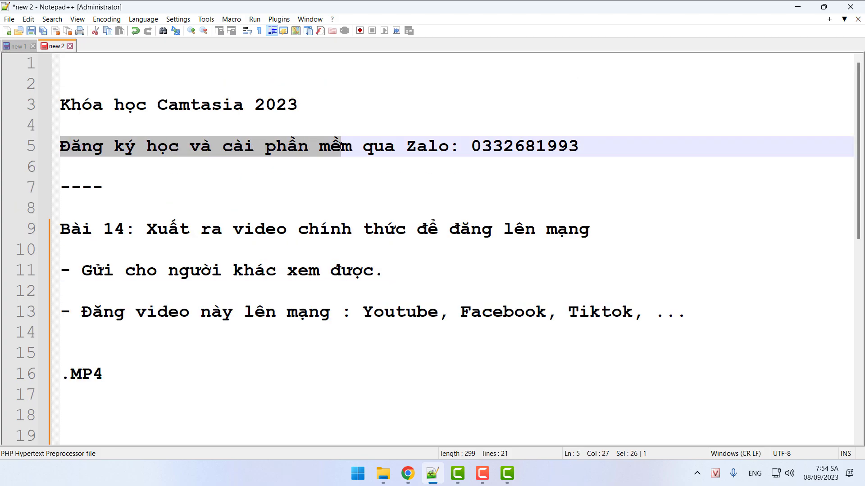
{"action": "left_click", "coordinate": [387, 152]}
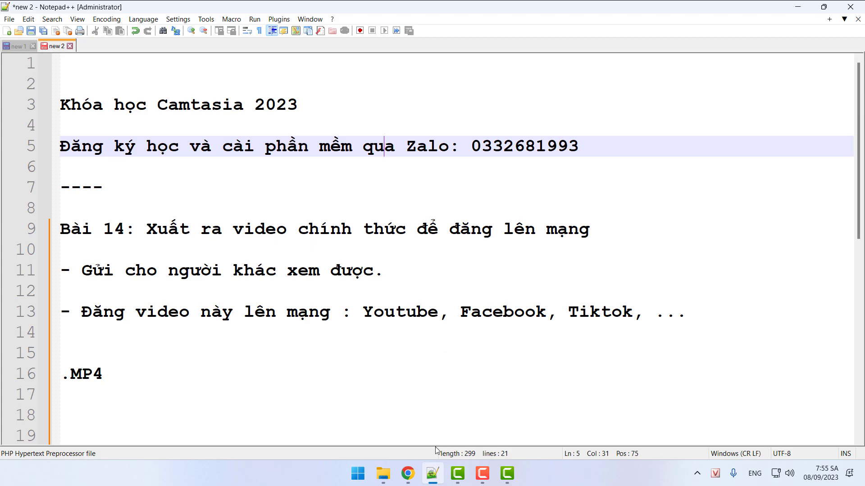
Switch to the "video đang làm dở" project in Camtasia, scrub the playhead back before the first callout, and return to the Notepad++ notes
{"action": "left_click", "coordinate": [458, 473]}
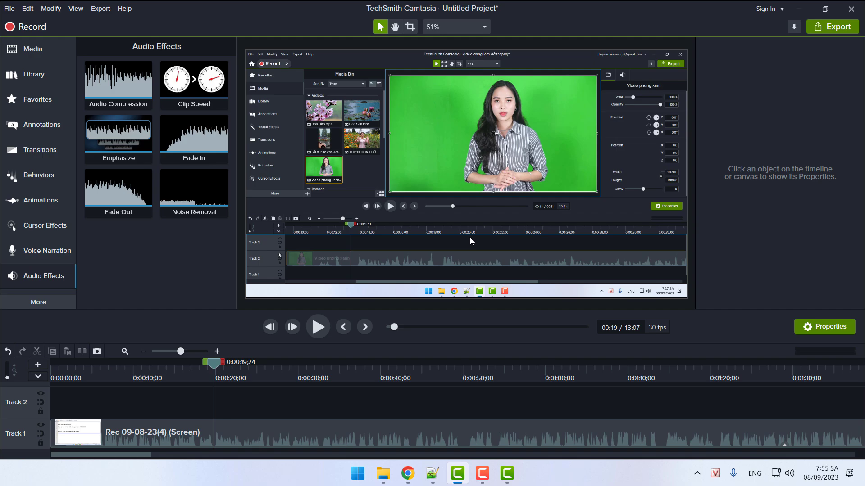
{"action": "left_click", "coordinate": [507, 474]}
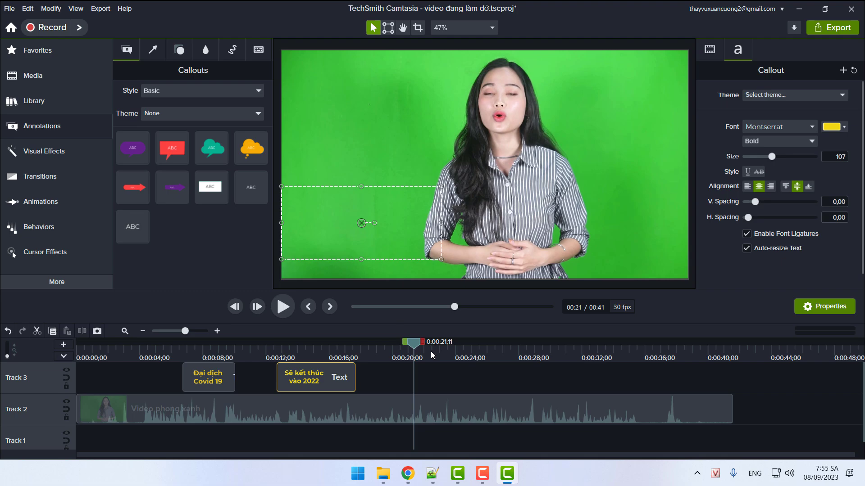
{"action": "left_click_drag", "start_coordinate": [414, 343], "coordinate": [166, 343]}
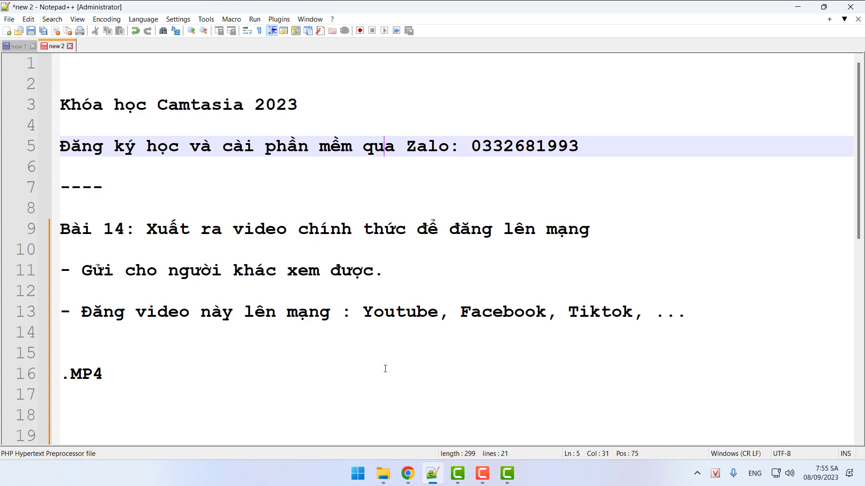
{"action": "left_click", "coordinate": [433, 473]}
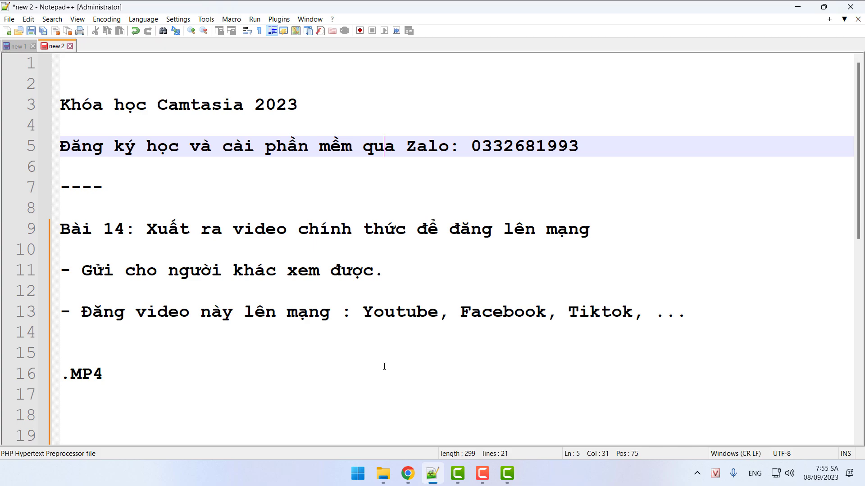